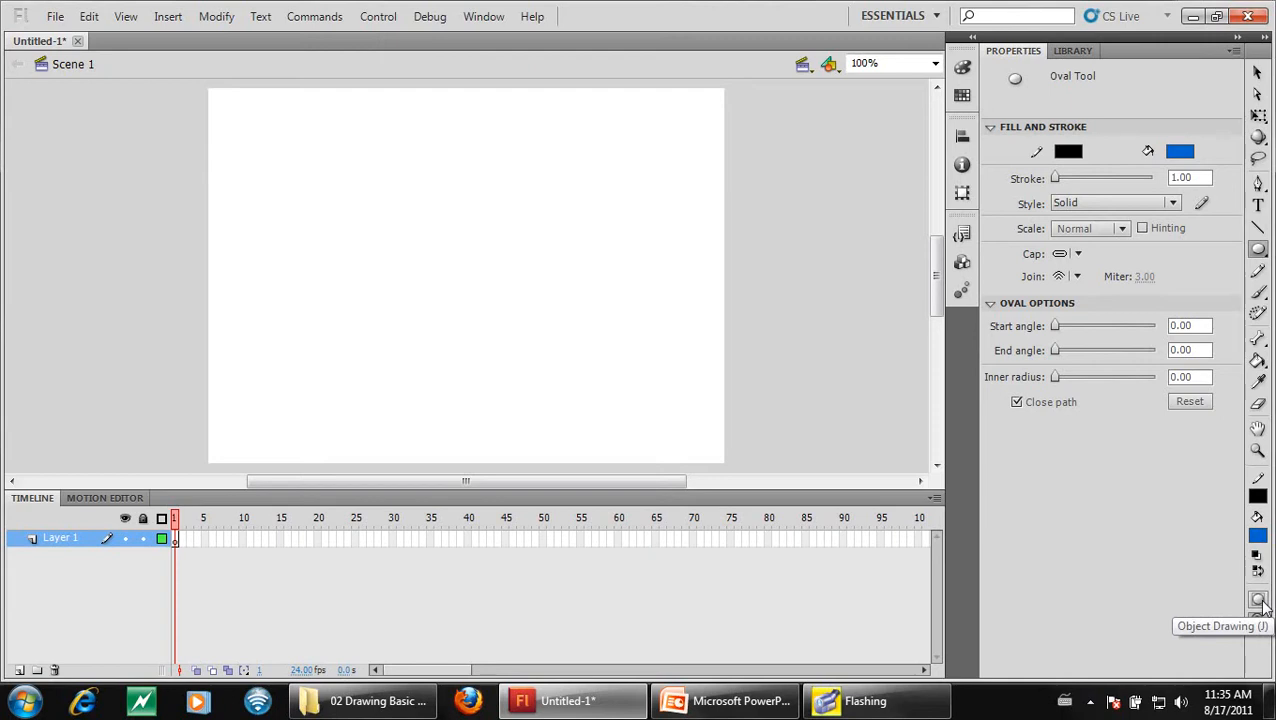
- With Object Drawing turned on, draw six separate blue ovals with black outlines at scattered spots on the stage
{"action": "left_click", "coordinate": [1260, 600]}
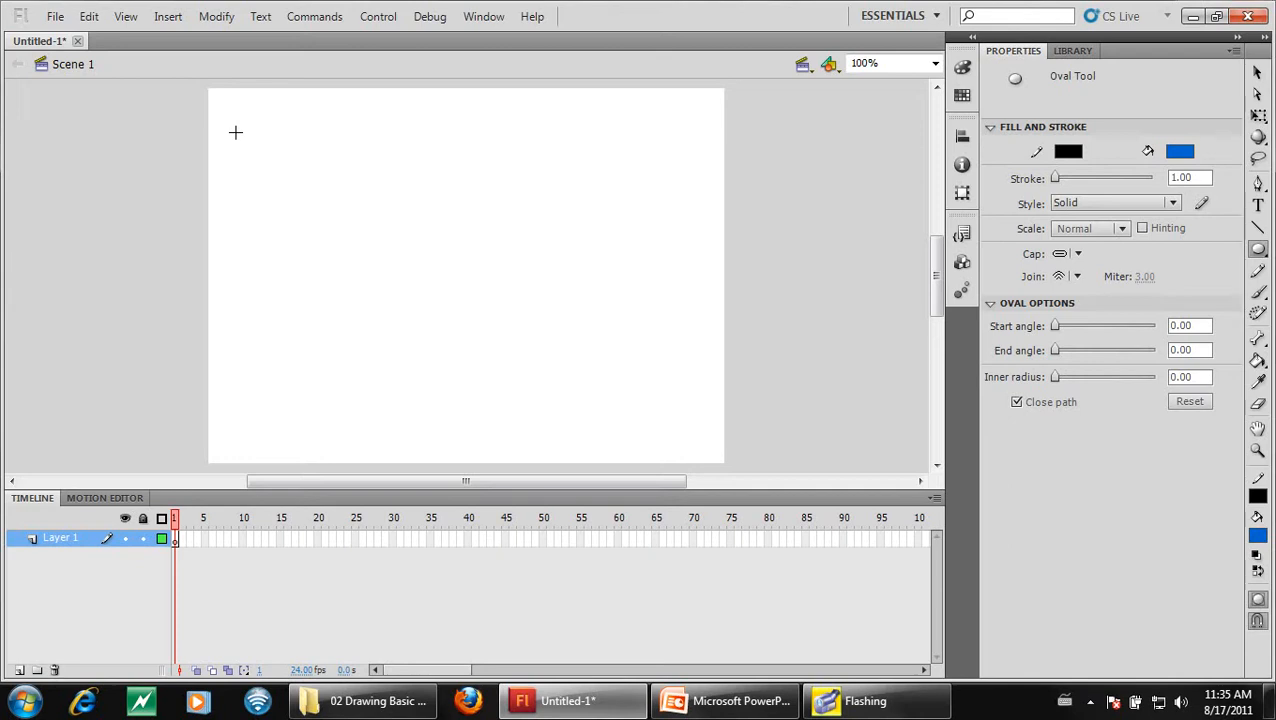
{"action": "mouse_move", "coordinate": [235, 132]}
{"action": "left_mouse_down"}
{"action": "mouse_move", "coordinate": [301, 195]}
{"action": "mouse_move", "coordinate": [368, 307]}
{"action": "left_mouse_up"}
{"action": "left_click_drag", "start_coordinate": [358, 352], "coordinate": [428, 395]}
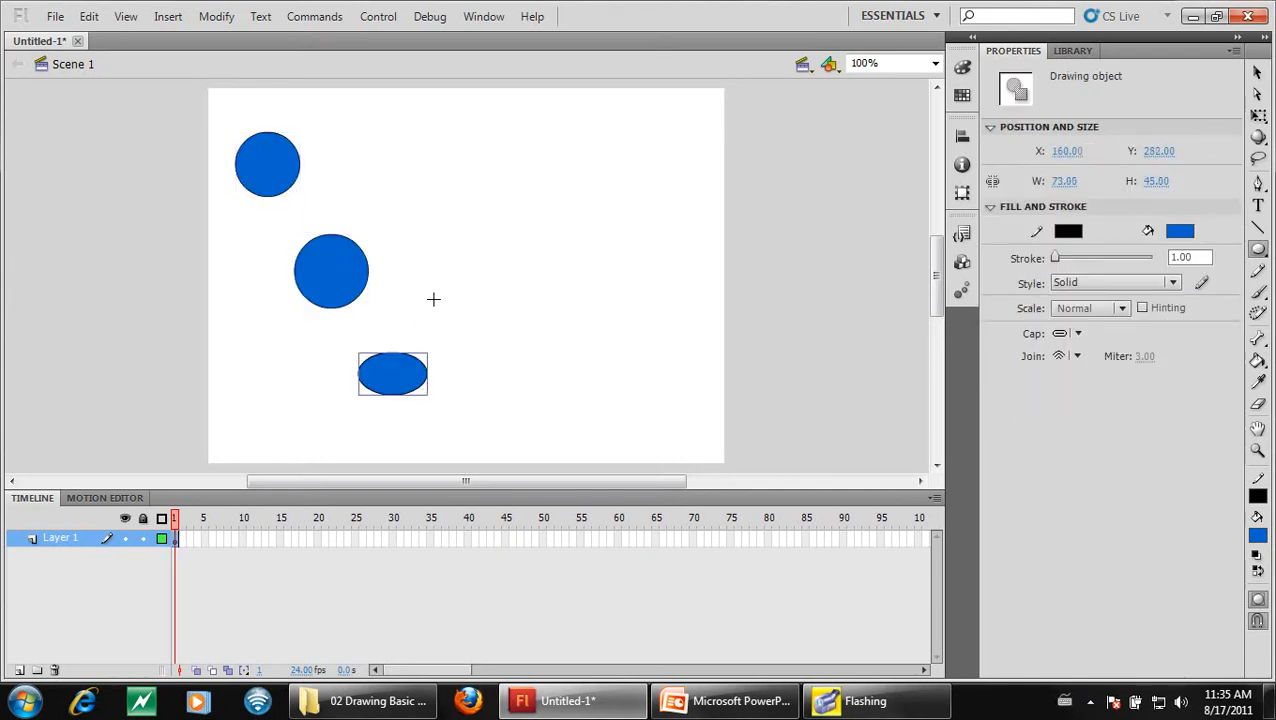
{"action": "left_click_drag", "start_coordinate": [432, 263], "coordinate": [479, 309]}
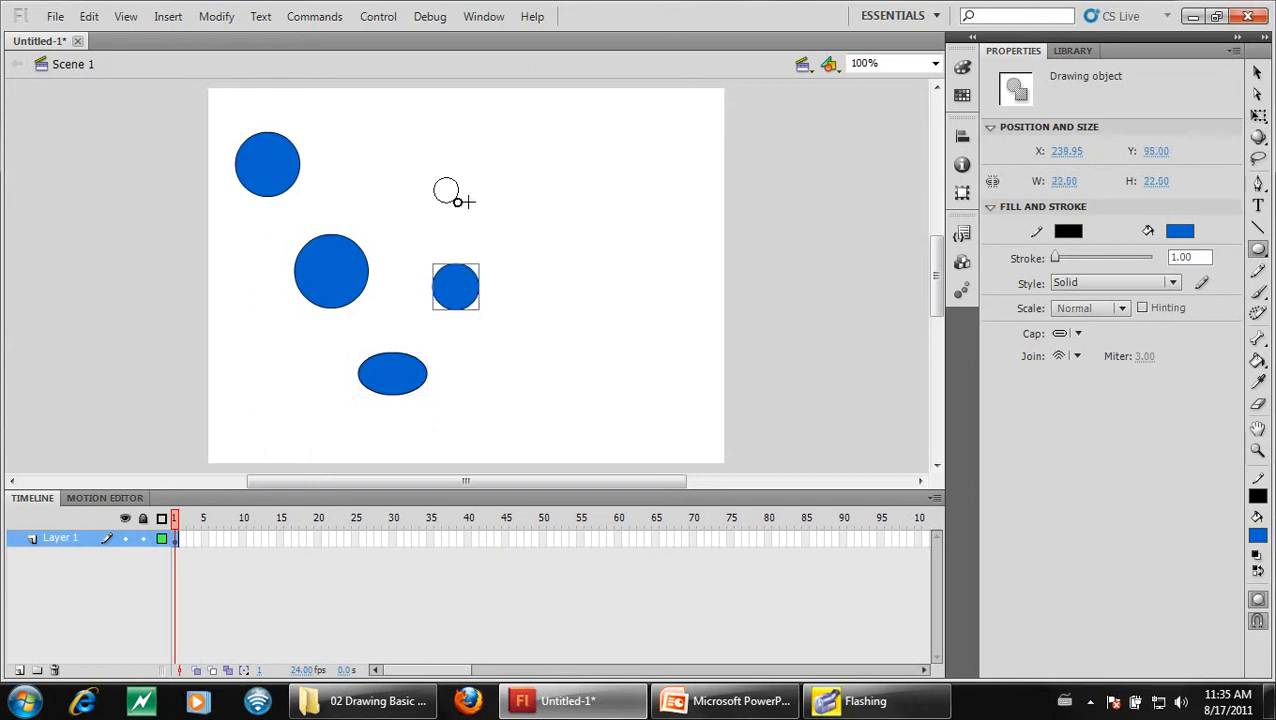
{"action": "left_click_drag", "start_coordinate": [434, 178], "coordinate": [482, 226]}
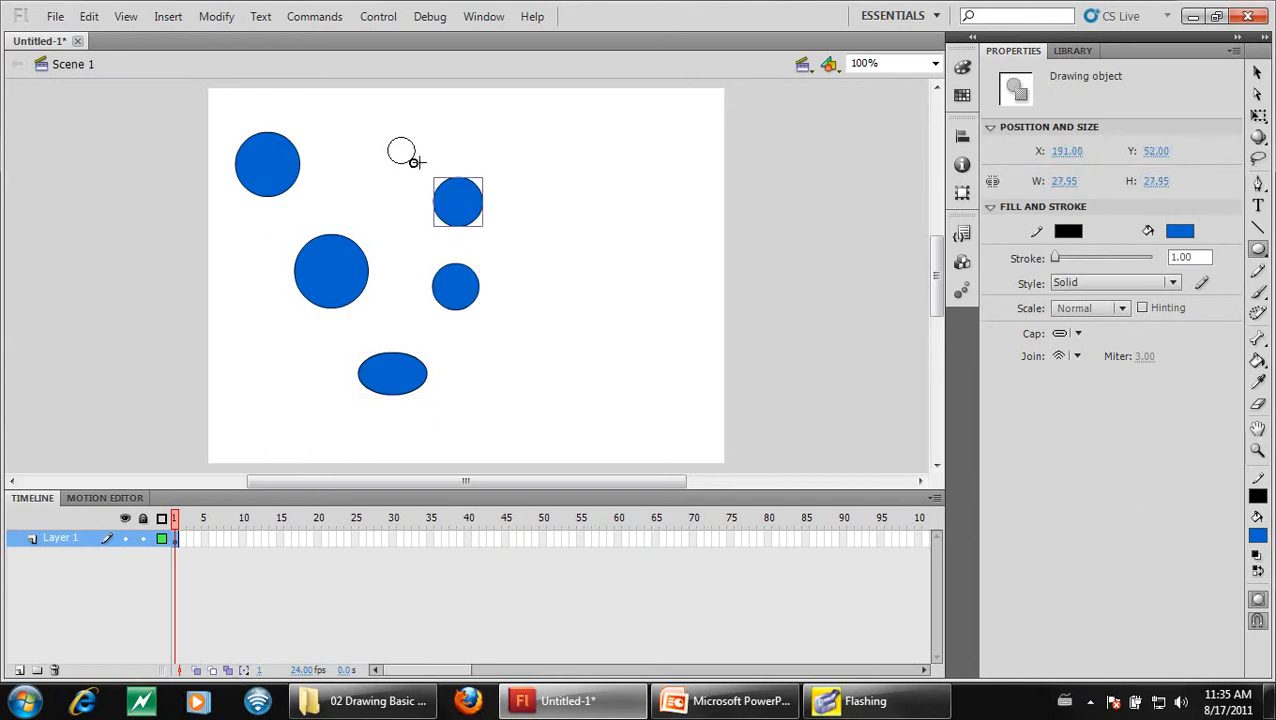
{"action": "left_click_drag", "start_coordinate": [416, 162], "coordinate": [420, 167]}
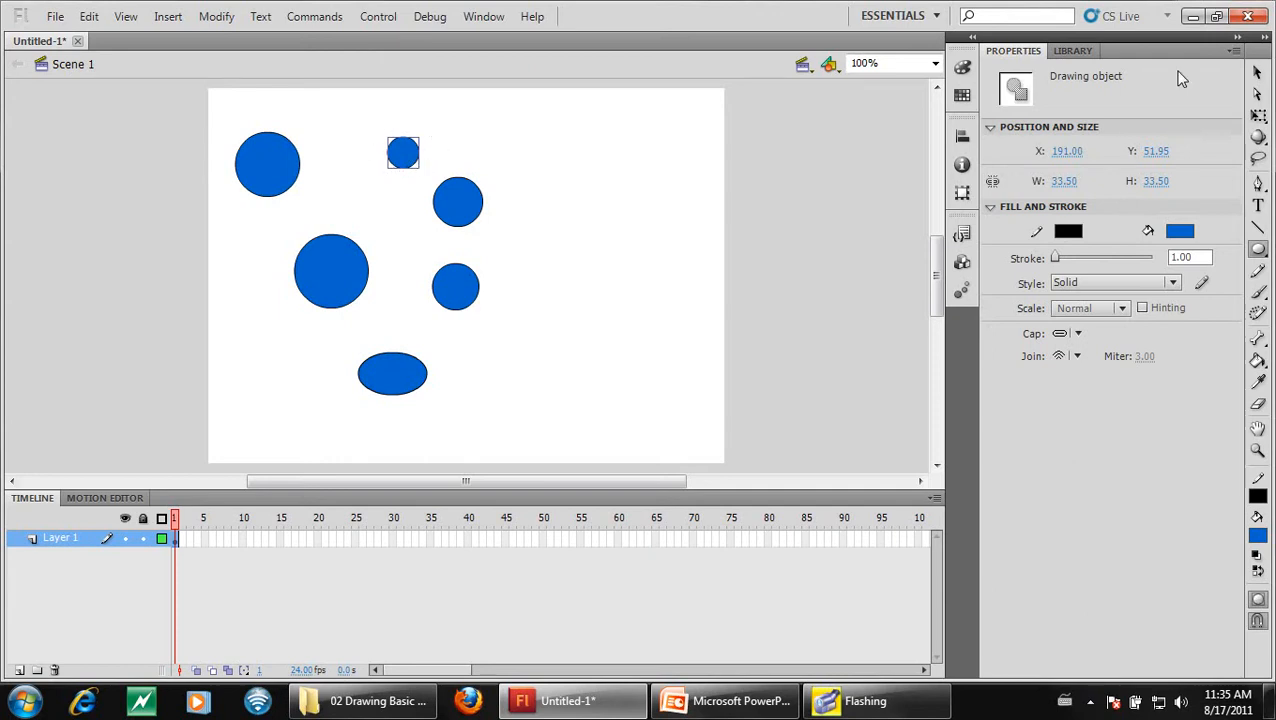
- Move the small circle, the large central circle, the flat ellipse and the upper-right circle so they cluster over the upper-left circle
{"action": "left_click", "coordinate": [1259, 75]}
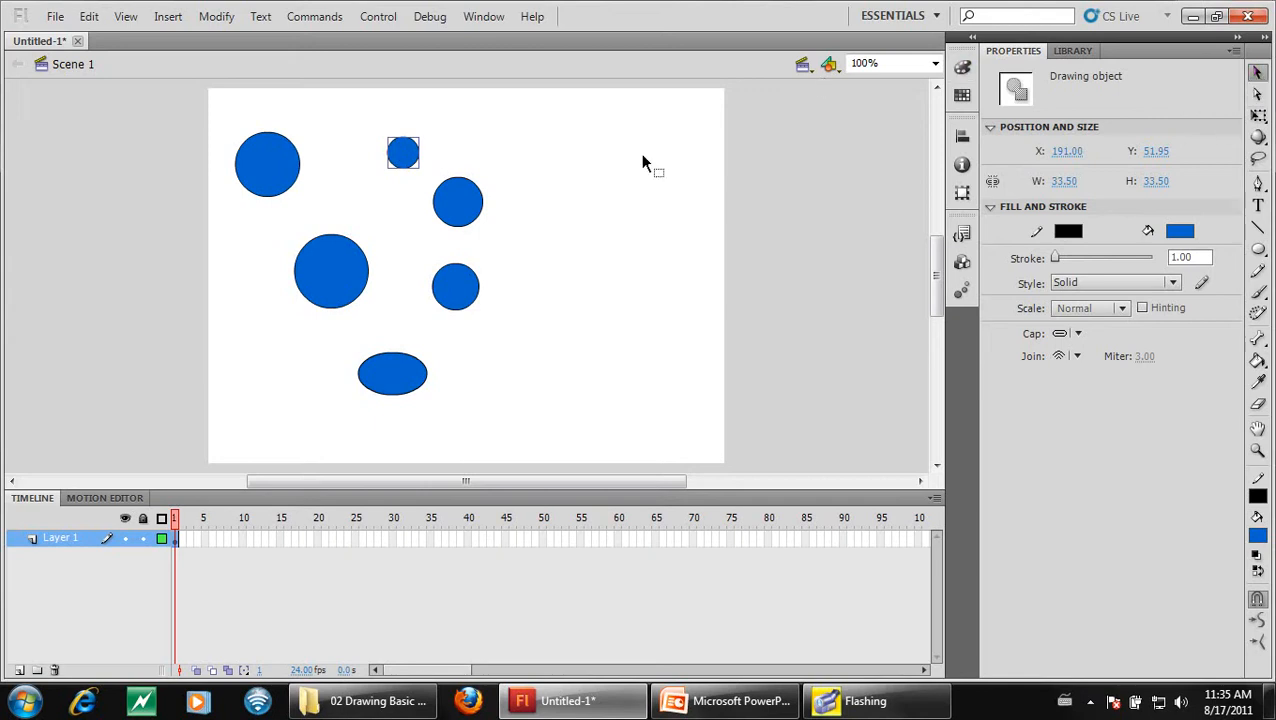
{"action": "left_click_drag", "start_coordinate": [400, 150], "coordinate": [299, 154]}
{"action": "left_click_drag", "start_coordinate": [327, 268], "coordinate": [238, 196]}
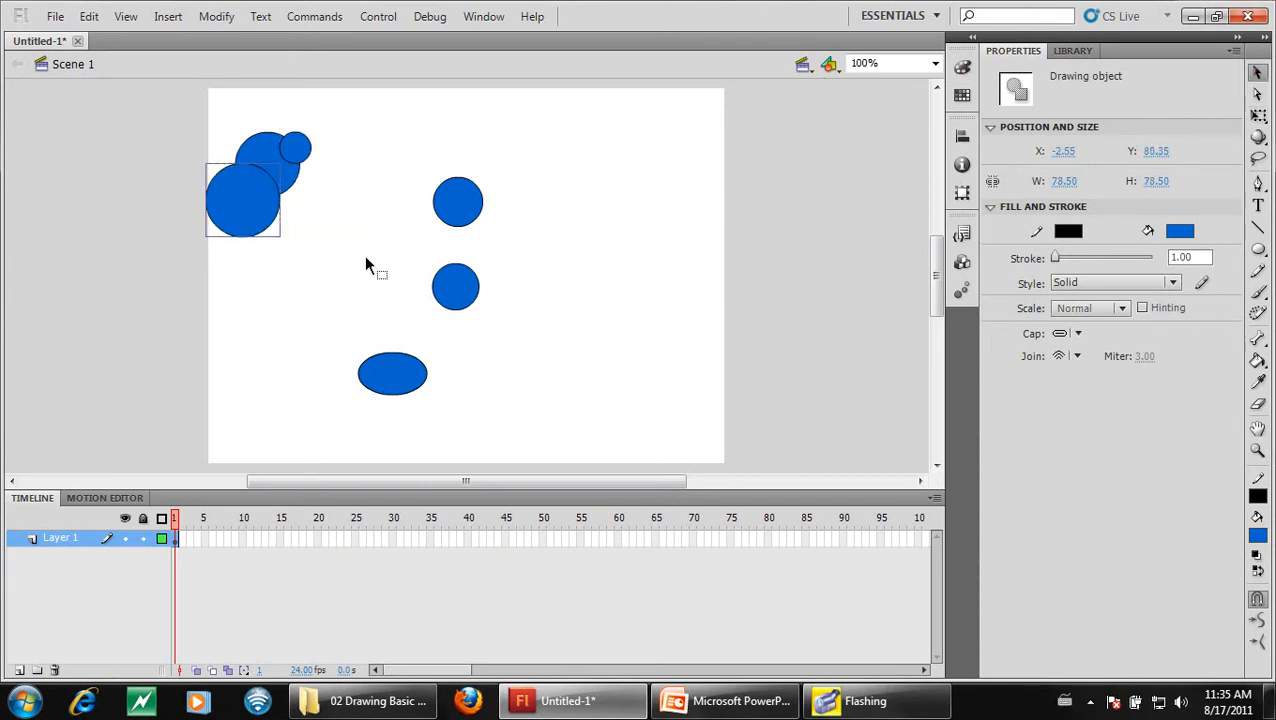
{"action": "left_click_drag", "start_coordinate": [377, 368], "coordinate": [299, 169]}
{"action": "left_click_drag", "start_coordinate": [456, 202], "coordinate": [238, 127]}
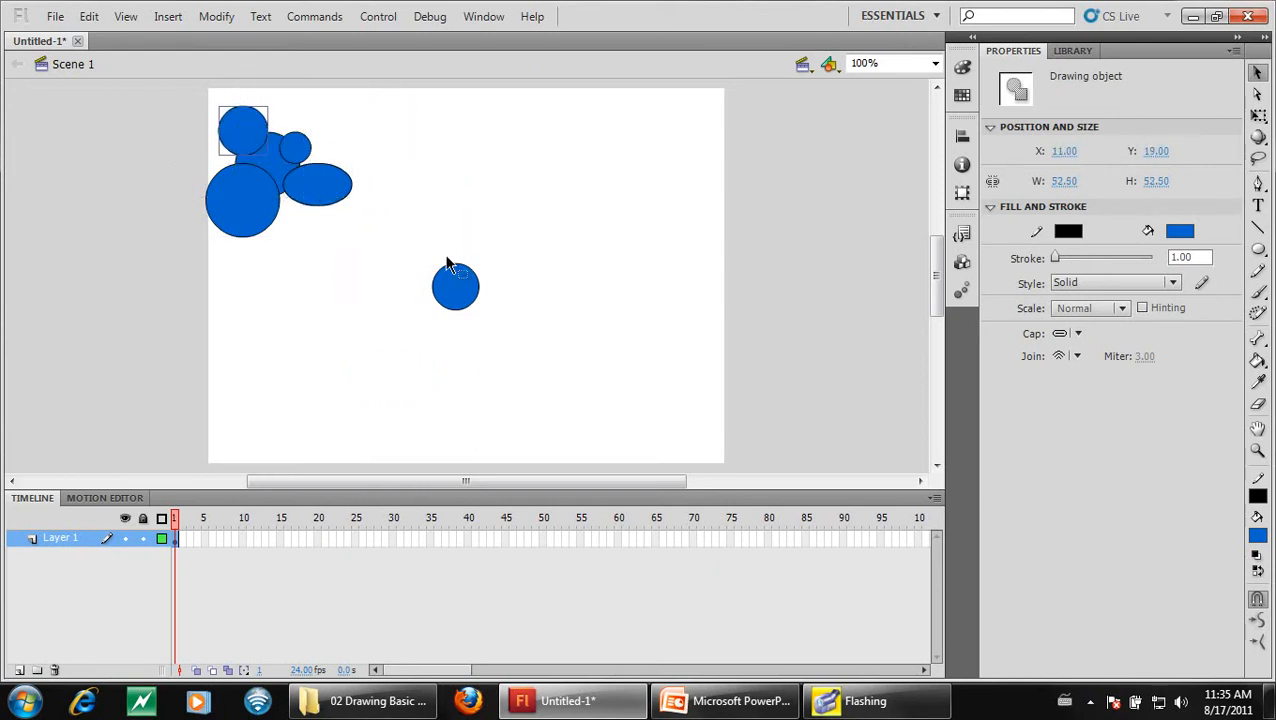
- Reshape the lone circle's edge outward, and spread the clustered ovals apart across the stage
{"action": "left_click_drag", "start_coordinate": [467, 316], "coordinate": [610, 207]}
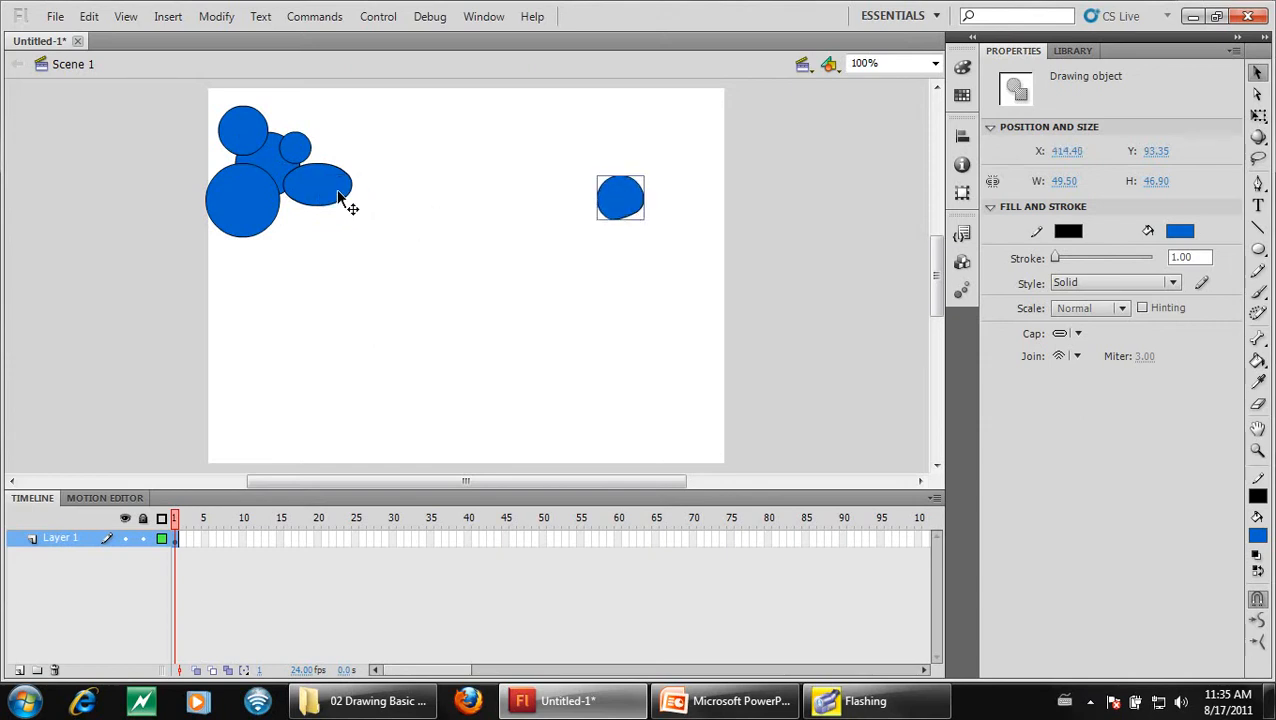
{"action": "left_click_drag", "start_coordinate": [339, 197], "coordinate": [408, 300]}
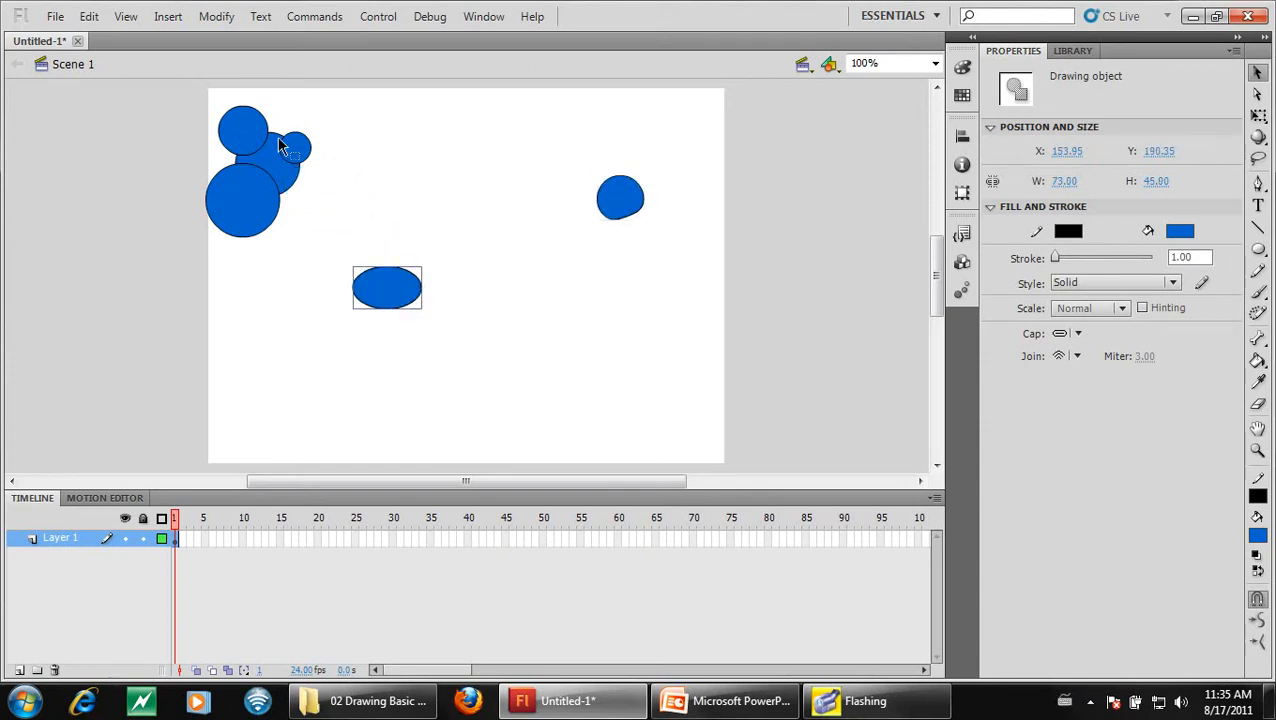
{"action": "left_click_drag", "start_coordinate": [302, 157], "coordinate": [423, 192]}
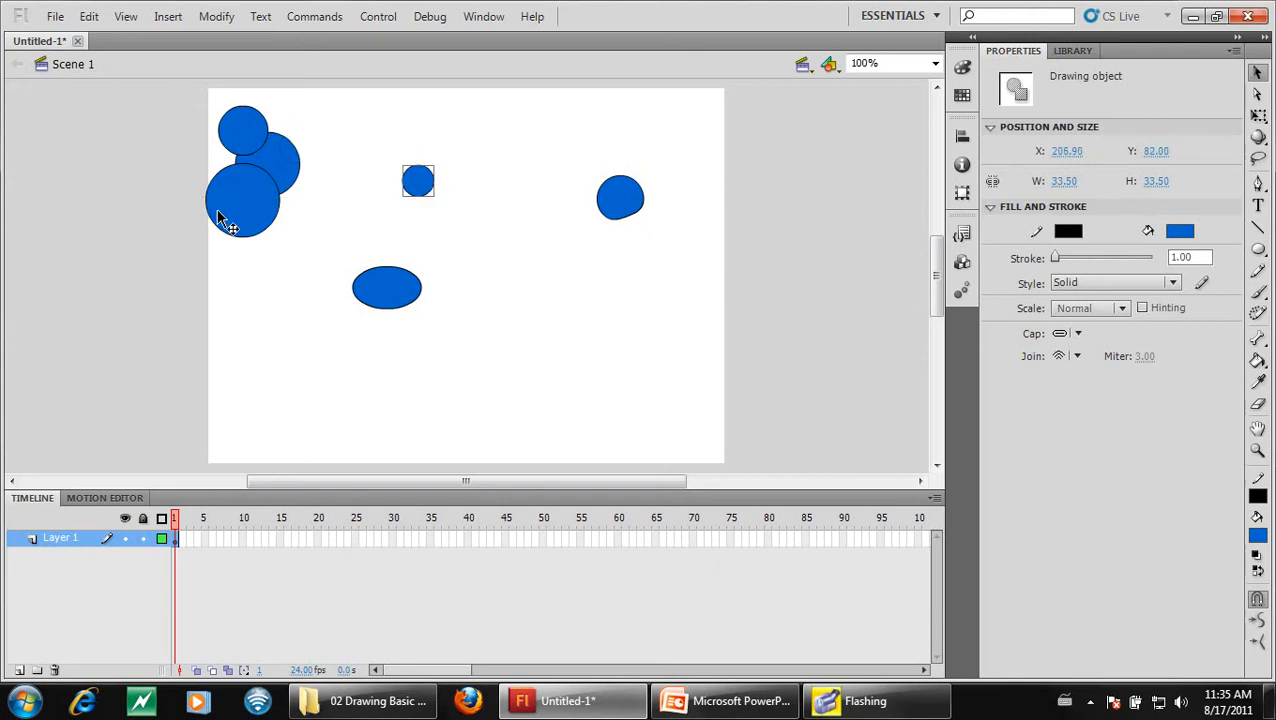
{"action": "left_click_drag", "start_coordinate": [218, 208], "coordinate": [272, 326]}
{"action": "left_click_drag", "start_coordinate": [285, 190], "coordinate": [580, 323]}
{"action": "left_click_drag", "start_coordinate": [245, 131], "coordinate": [455, 355]}
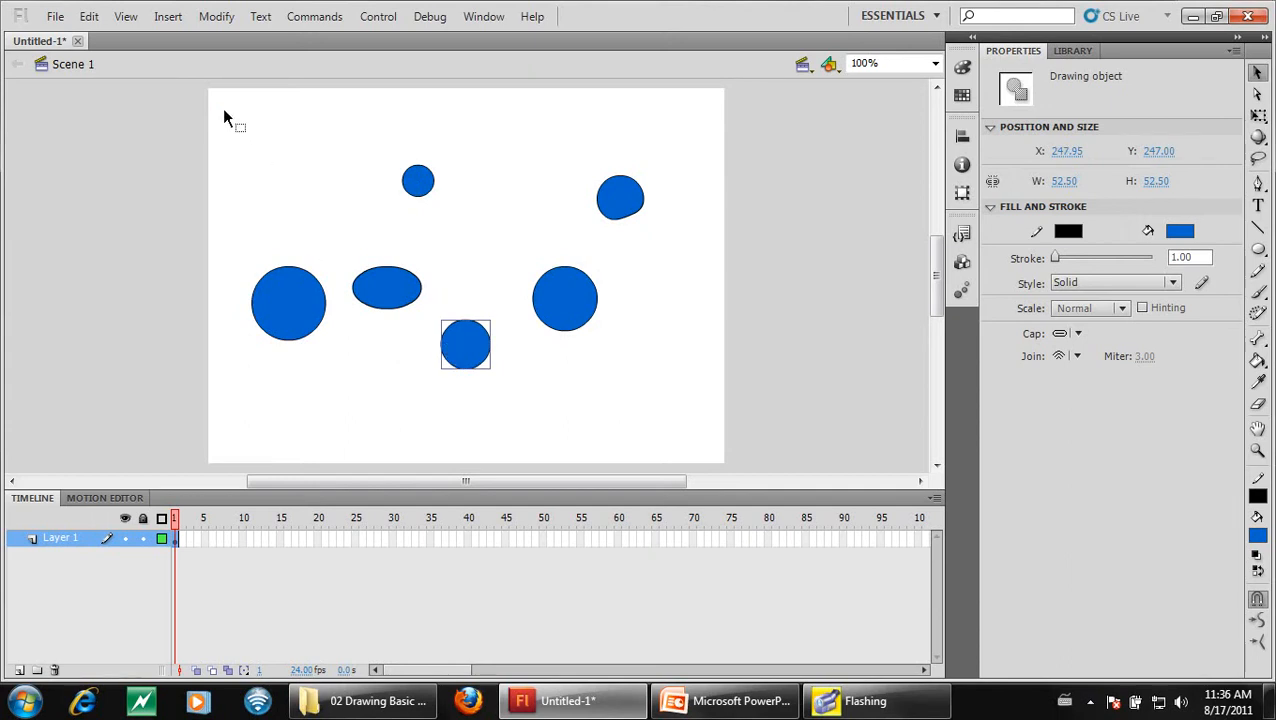
- Delete all six ovals from the stage
{"action": "left_click_drag", "start_coordinate": [224, 117], "coordinate": [698, 448]}
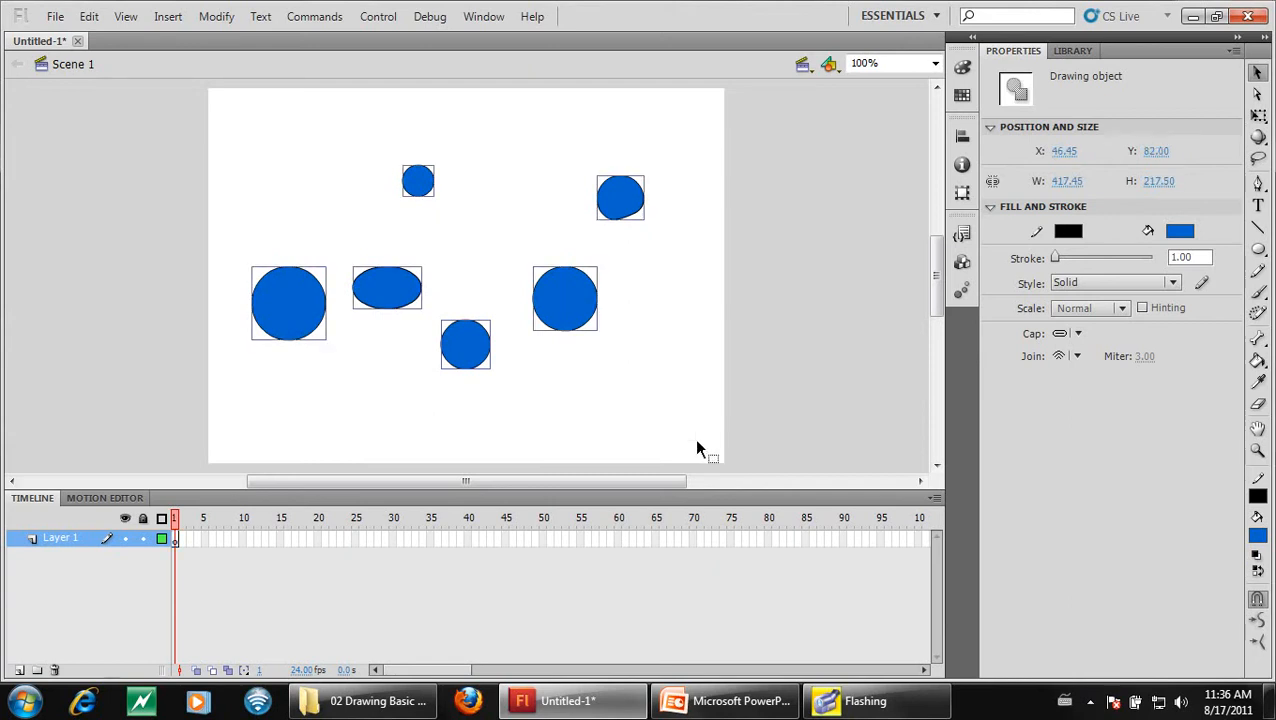
{"action": "key", "text": "Delete"}
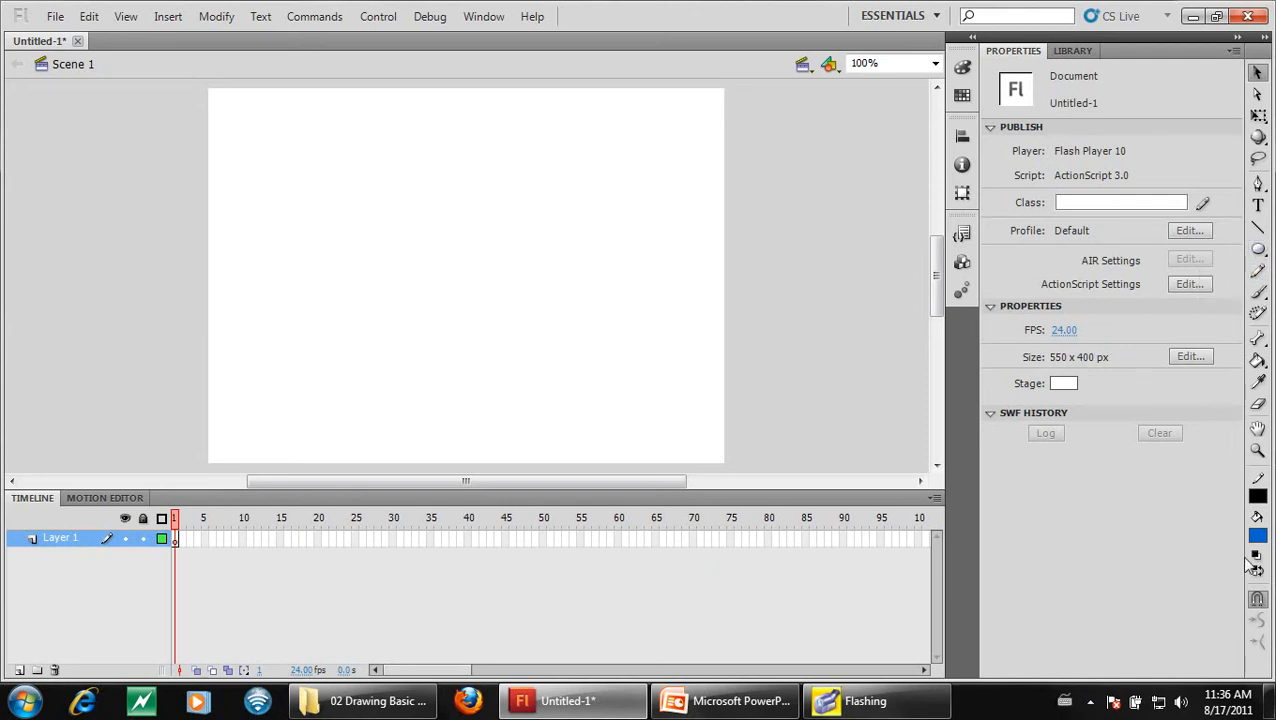
- Turn Object Drawing off, draw a blue circle about 82 px wide near X 85, Y 94, and select its fill
{"action": "left_click", "coordinate": [1259, 250]}
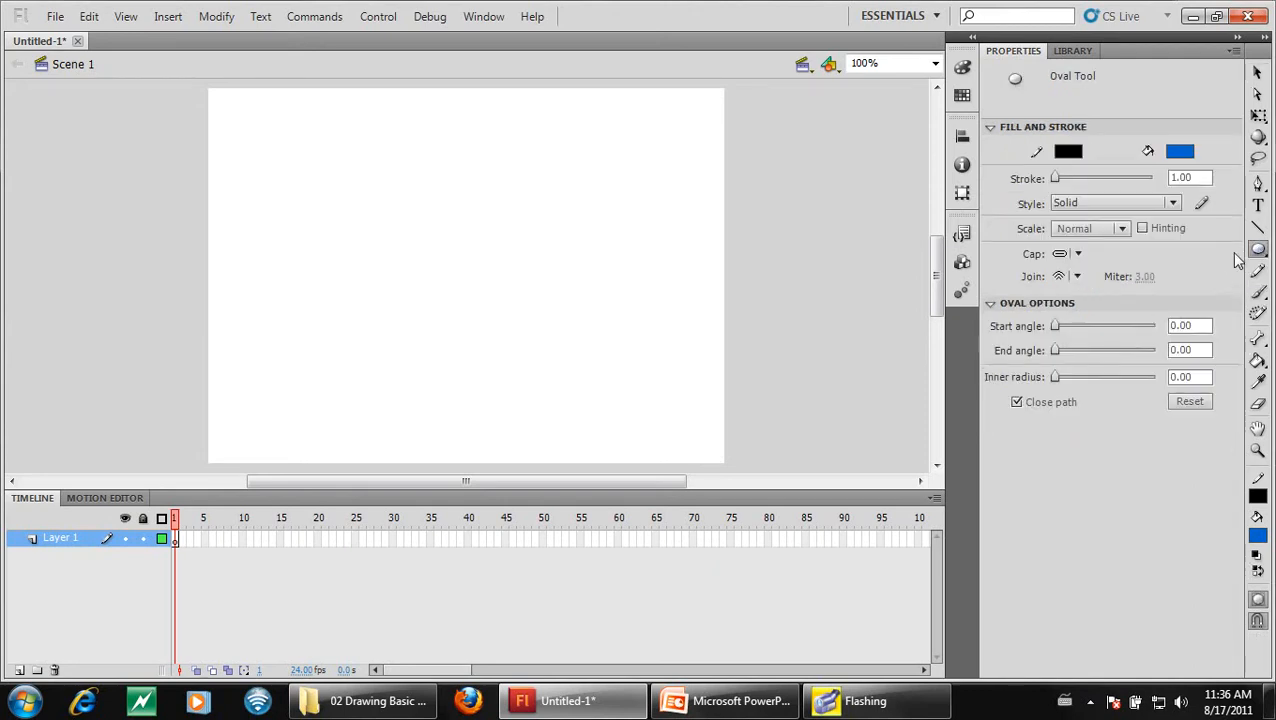
{"action": "left_click_drag", "start_coordinate": [1262, 252], "coordinate": [1212, 276]}
{"action": "left_click_drag", "start_coordinate": [288, 176], "coordinate": [368, 250]}
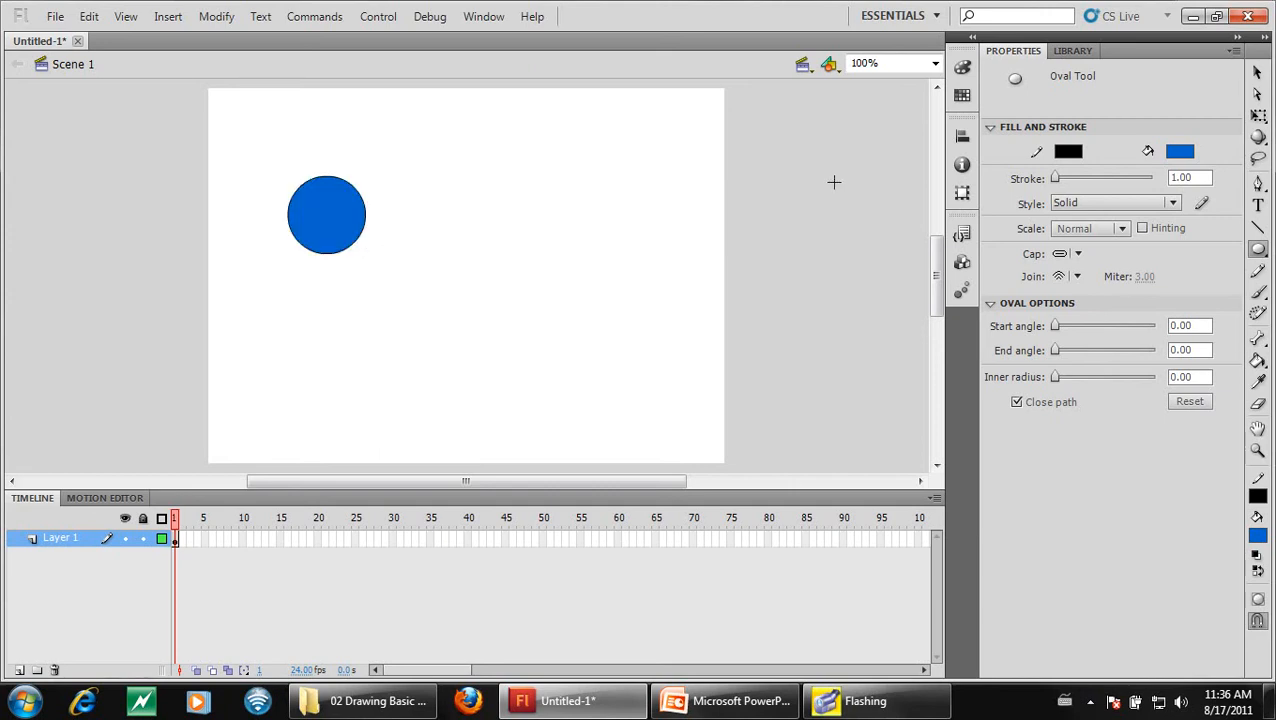
{"action": "left_click", "coordinate": [1258, 74]}
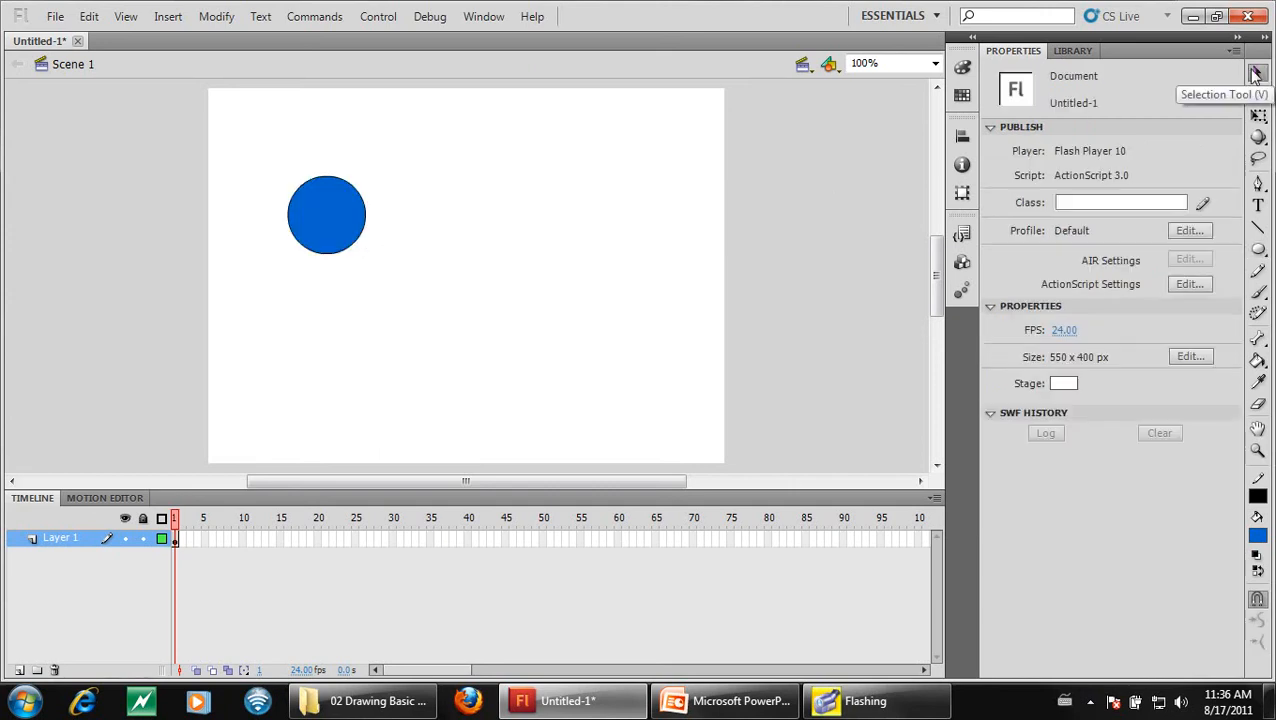
{"action": "left_click", "coordinate": [343, 221]}
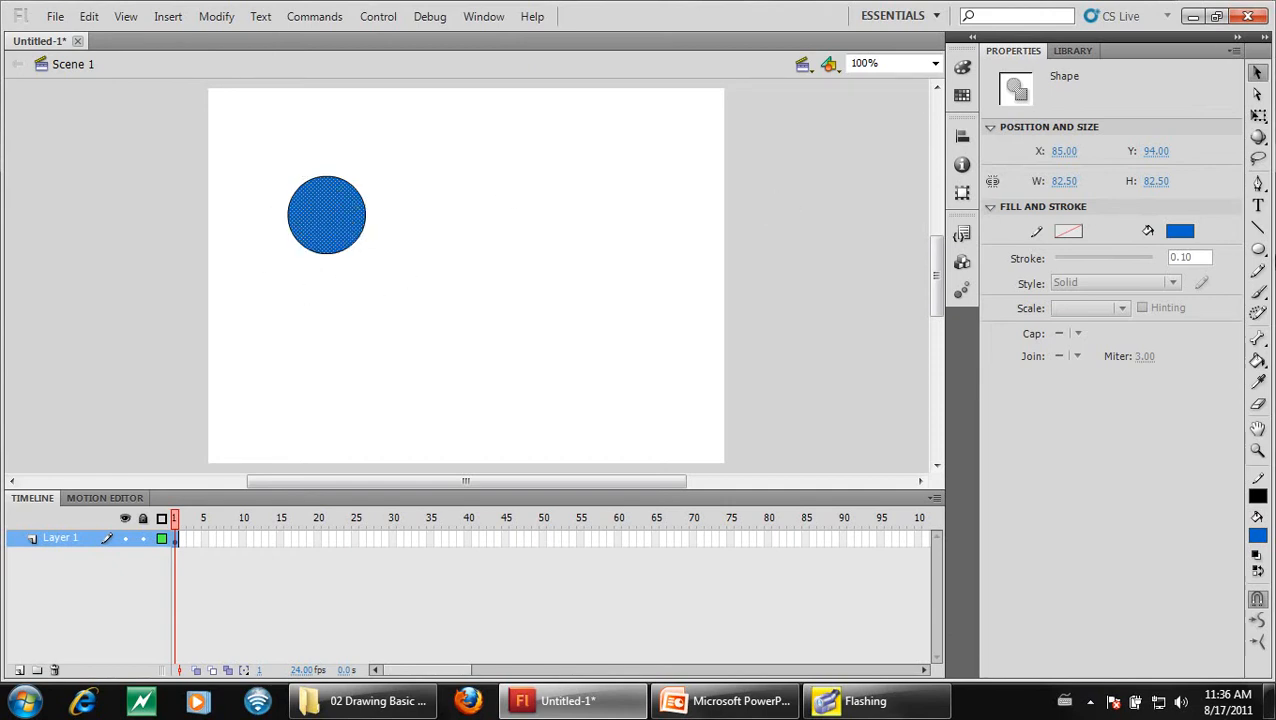
- Draw a blue ellipse about 72 by 93 px overlapping the right part of the circle
{"action": "left_click", "coordinate": [1260, 252]}
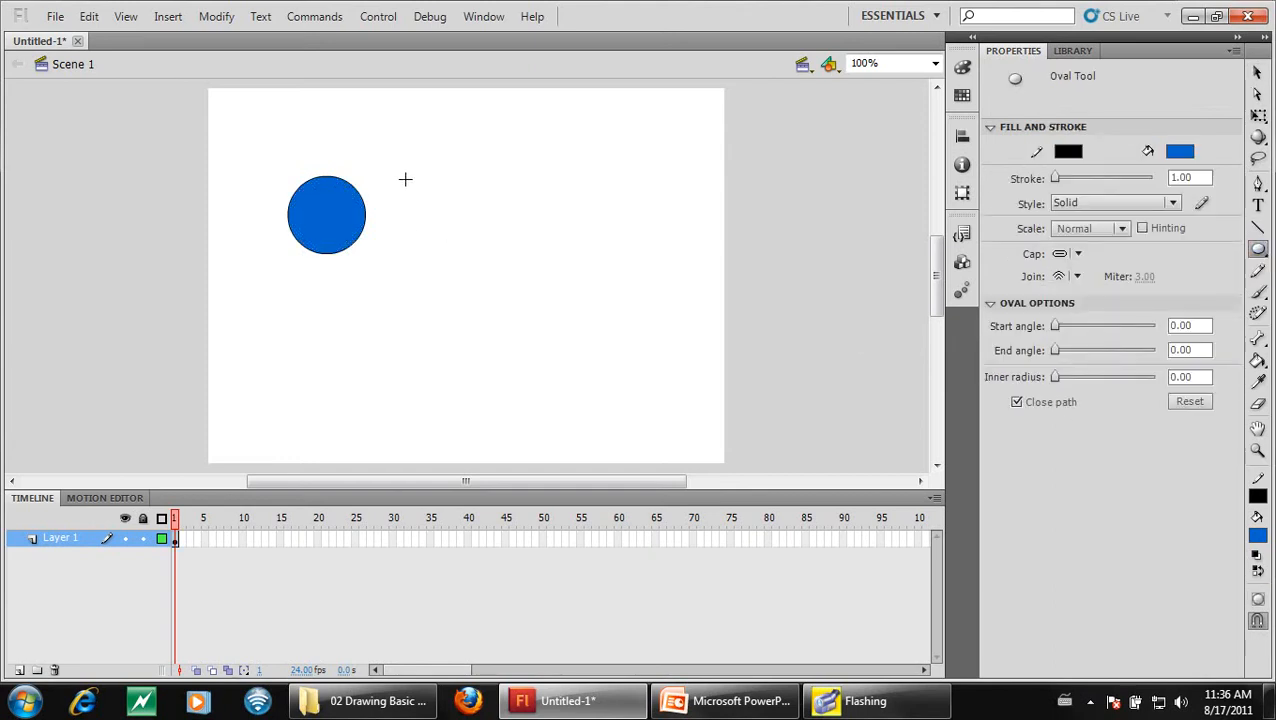
{"action": "mouse_move", "coordinate": [400, 176]}
{"action": "left_mouse_down"}
{"action": "mouse_move", "coordinate": [316, 237]}
{"action": "mouse_move", "coordinate": [332, 264]}
{"action": "left_mouse_up"}
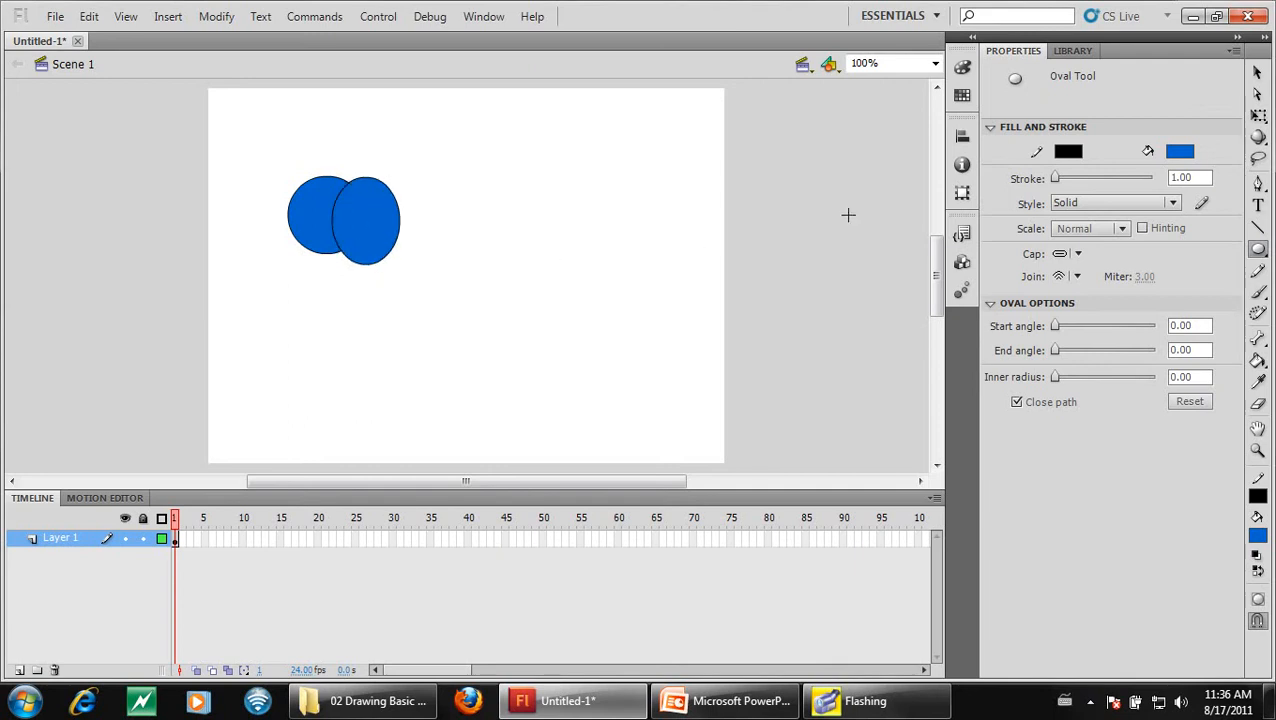
- Separate the ellipse's fill from its outline, moving only the fill to about X 325, Y 116
{"action": "left_click", "coordinate": [1259, 75]}
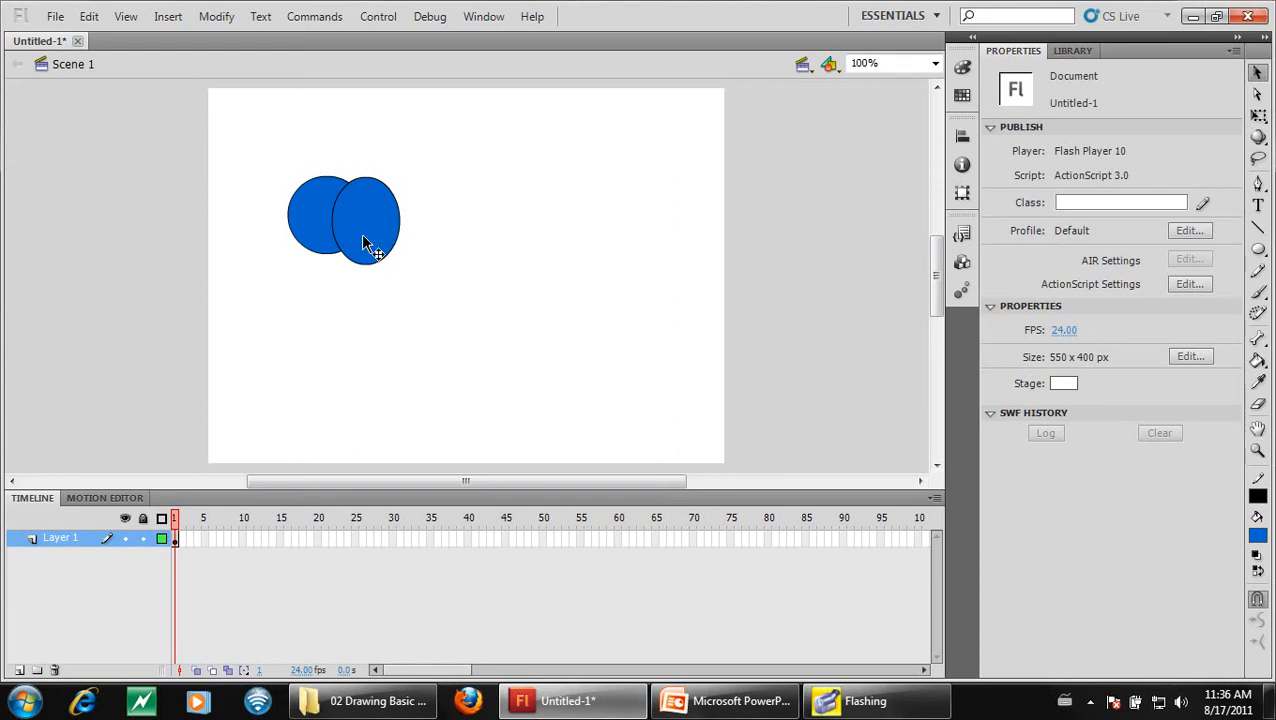
{"action": "left_click_drag", "start_coordinate": [363, 239], "coordinate": [477, 249]}
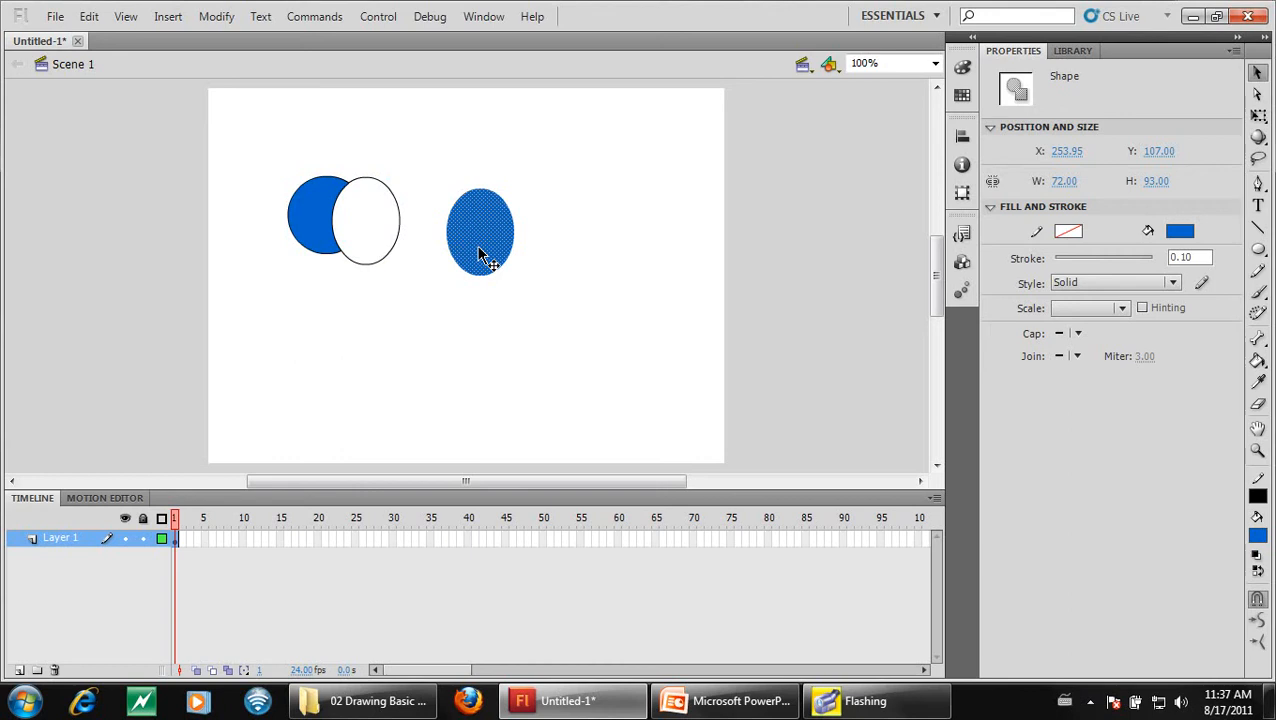
{"action": "left_click_drag", "start_coordinate": [480, 255], "coordinate": [364, 243]}
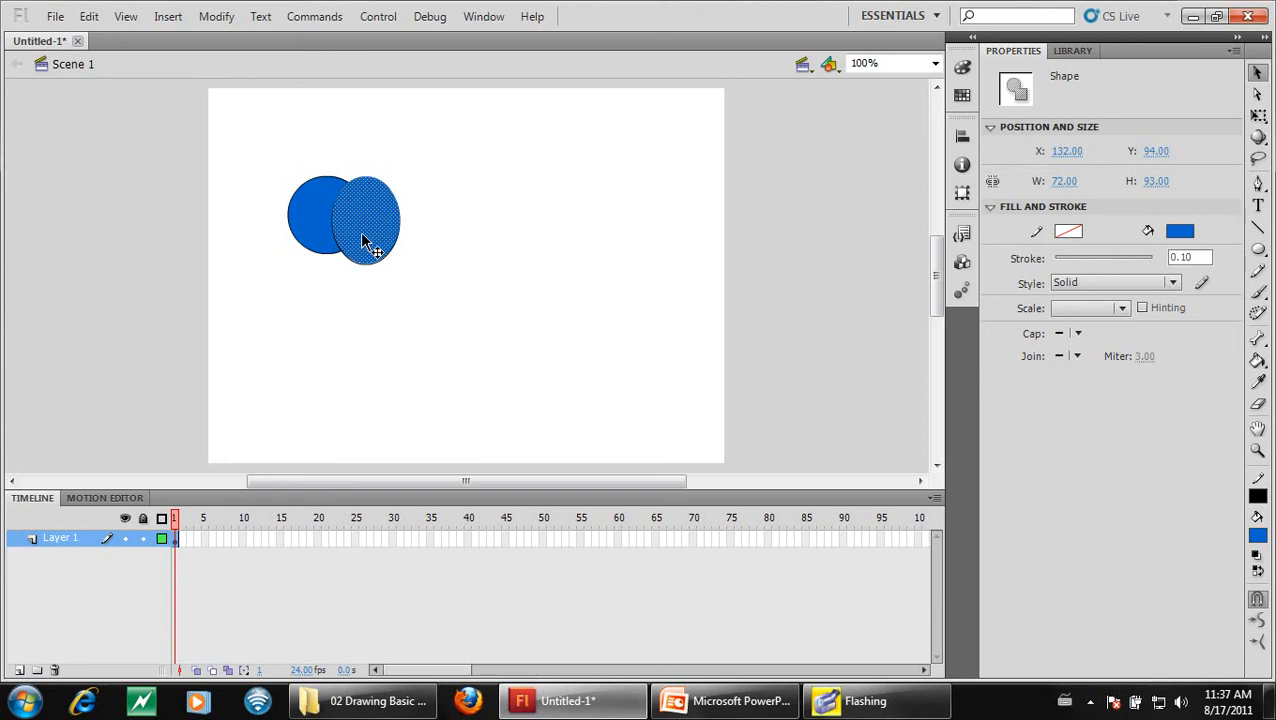
{"action": "mouse_move", "coordinate": [365, 243]}
{"action": "left_mouse_down"}
{"action": "mouse_move", "coordinate": [501, 242]}
{"action": "mouse_move", "coordinate": [366, 224]}
{"action": "mouse_move", "coordinate": [363, 239]}
{"action": "left_mouse_up"}
{"action": "left_click_drag", "start_coordinate": [386, 222], "coordinate": [571, 249]}
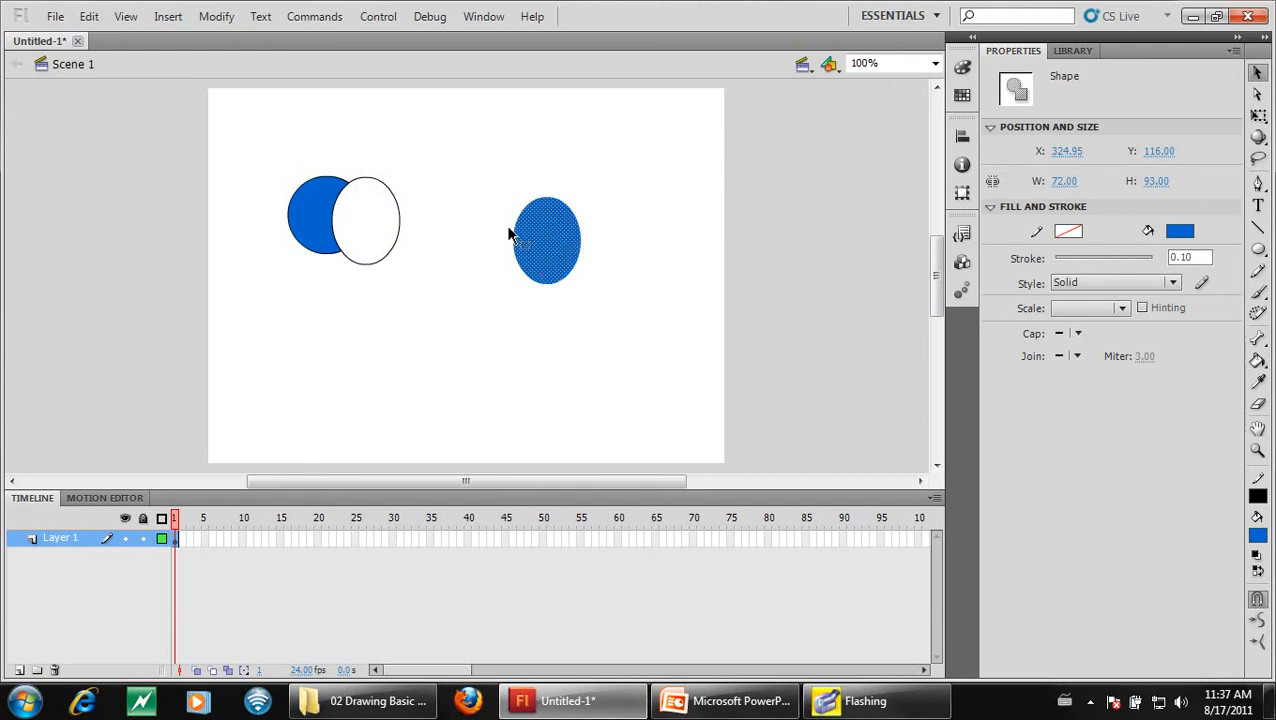
- Convert the separated ellipse fill into a drawing object with Union, and move it to about X 273, Y 182
{"action": "left_click", "coordinate": [213, 17]}
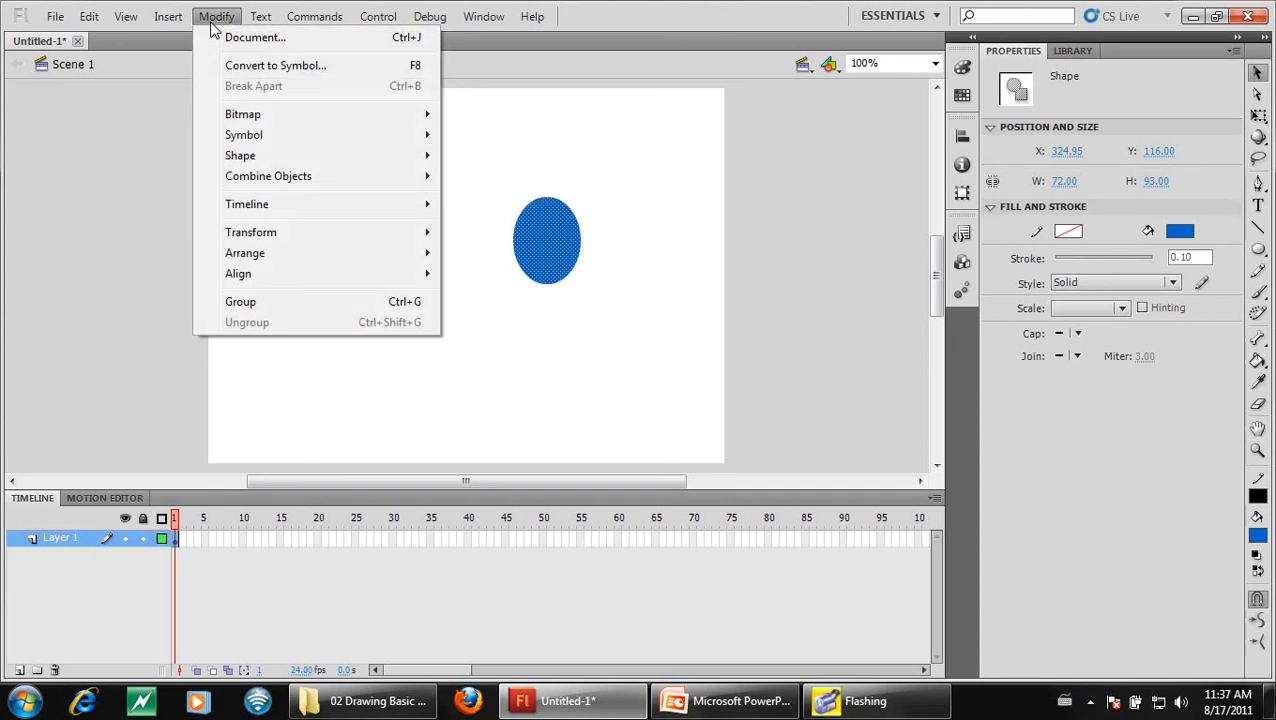
{"action": "mouse_move", "coordinate": [287, 233]}
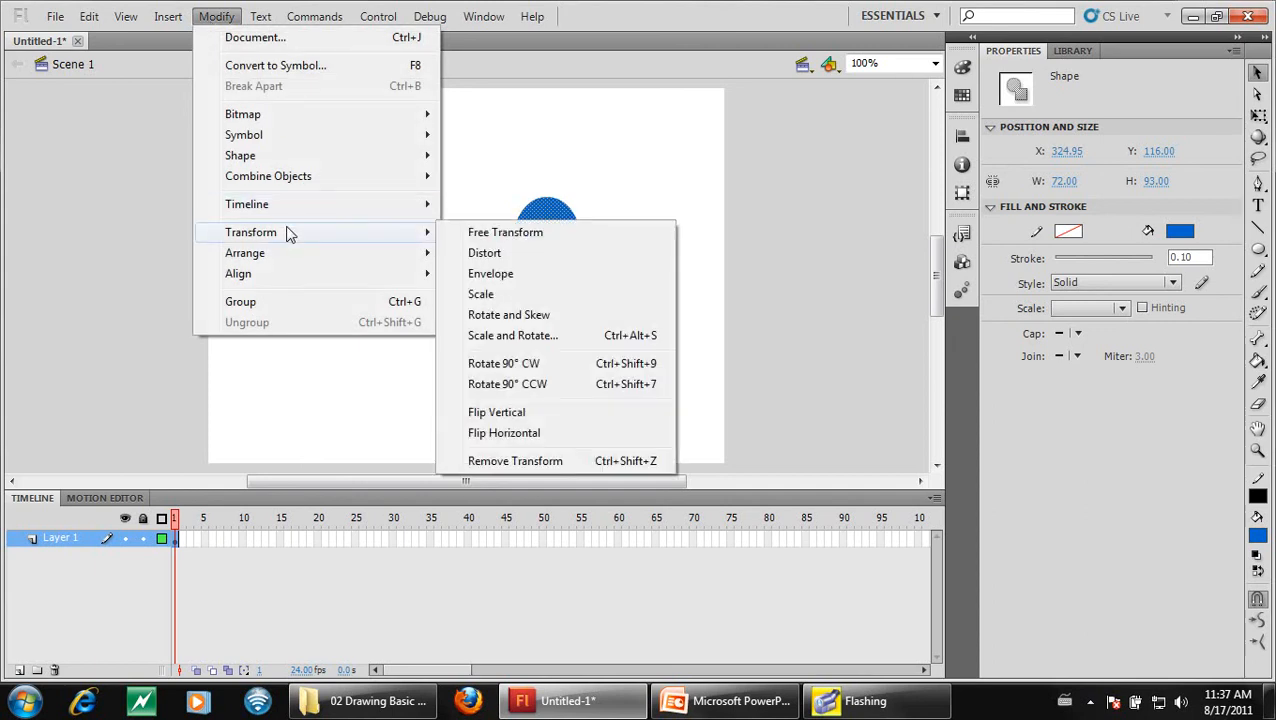
{"action": "mouse_move", "coordinate": [333, 180]}
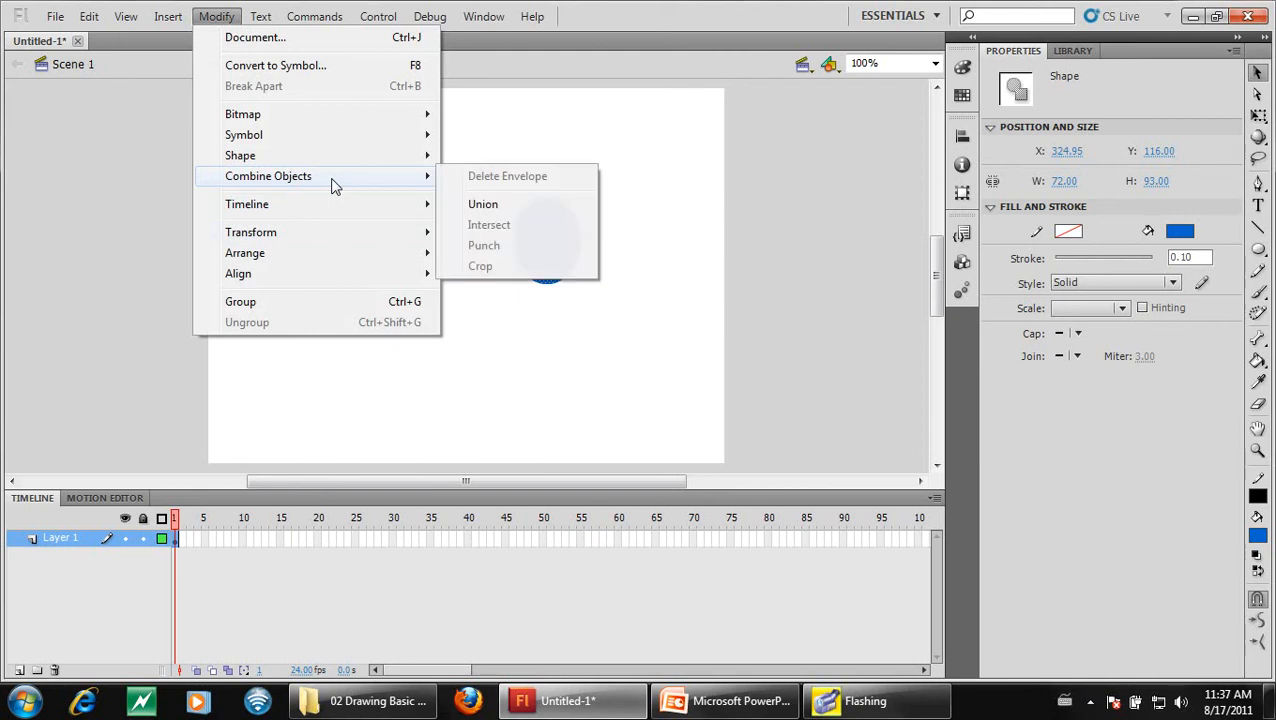
{"action": "left_click", "coordinate": [531, 213]}
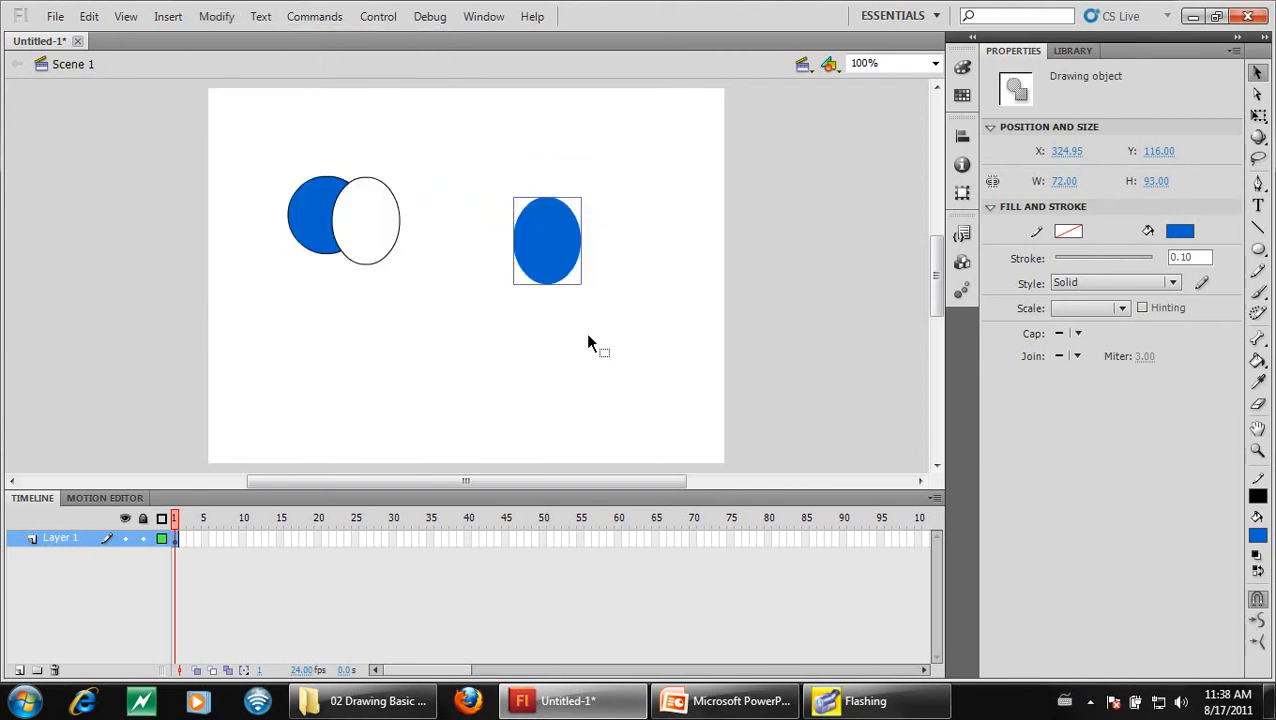
{"action": "mouse_move", "coordinate": [561, 278]}
{"action": "left_mouse_down"}
{"action": "mouse_move", "coordinate": [467, 382]}
{"action": "mouse_move", "coordinate": [524, 300]}
{"action": "mouse_move", "coordinate": [593, 257]}
{"action": "mouse_move", "coordinate": [262, 334]}
{"action": "mouse_move", "coordinate": [264, 258]}
{"action": "mouse_move", "coordinate": [270, 310]}
{"action": "mouse_move", "coordinate": [489, 322]}
{"action": "left_mouse_up"}
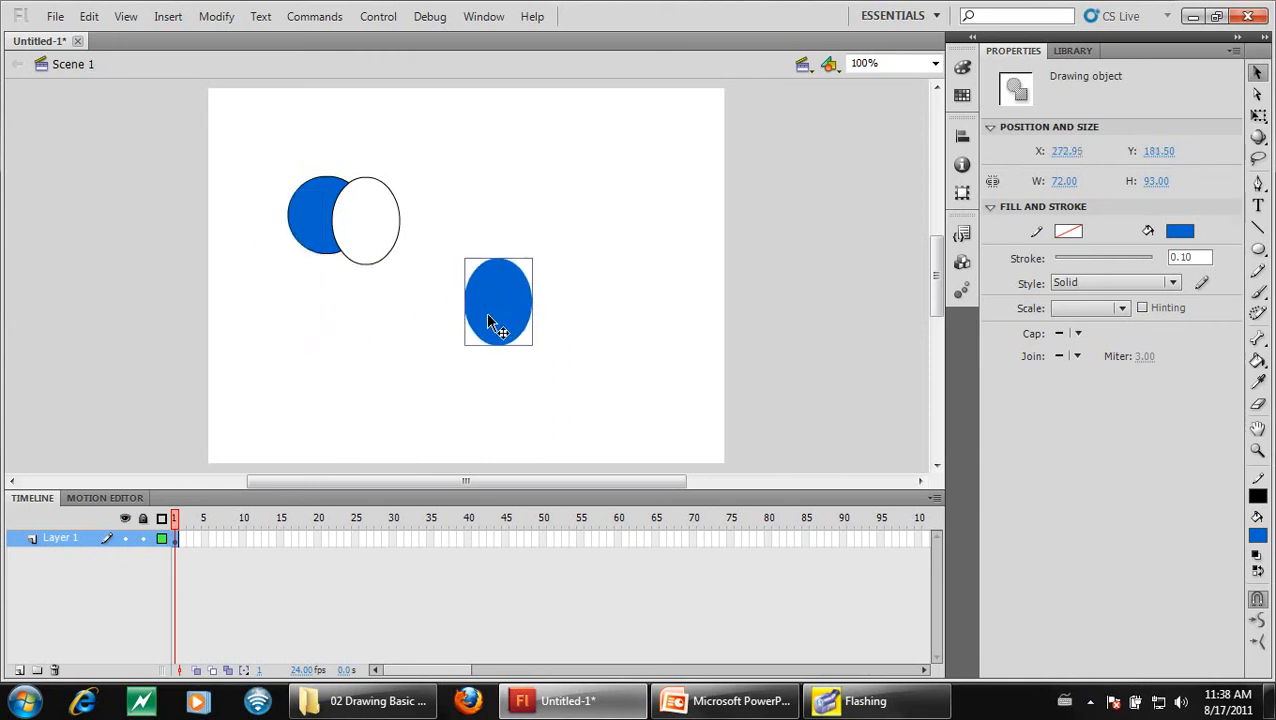